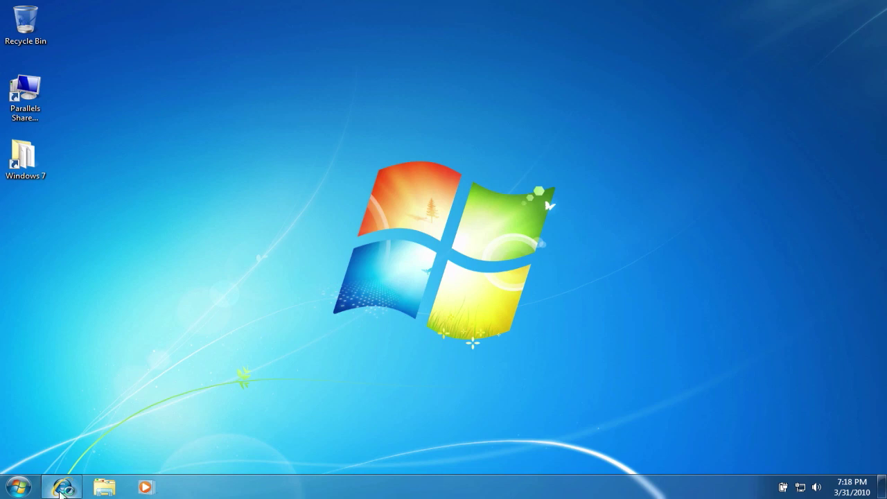
# Step: Open the Family Safety - Windows Live page in Internet Explorer, keeping English as the download language
pyautogui.click(61, 488)
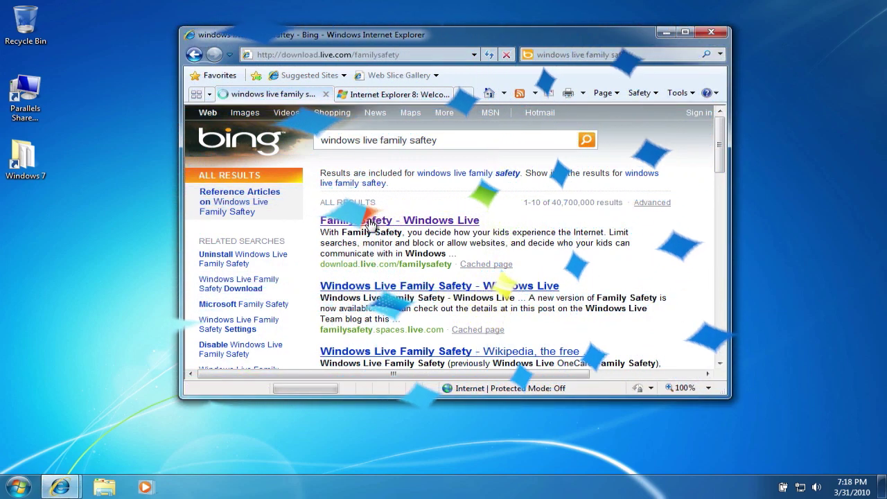
pyautogui.click(369, 222)
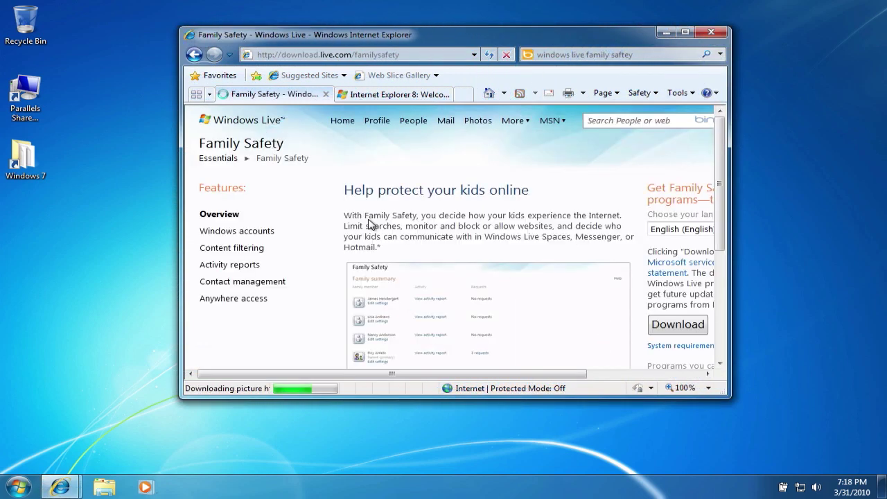
pyautogui.moveTo(447, 45); pyautogui.dragTo(388, 30)
pyautogui.moveTo(671, 381); pyautogui.dragTo(811, 426)
pyautogui.click(788, 214)
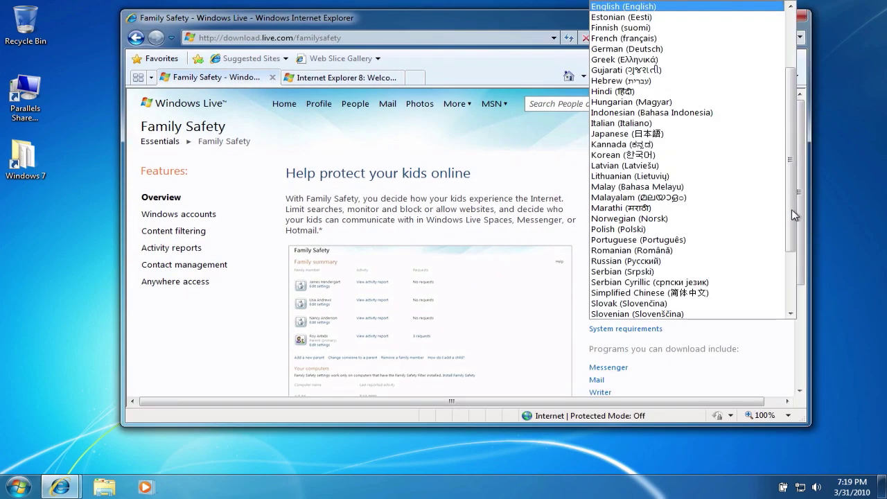
pyautogui.moveTo(792, 214); pyautogui.dragTo(791, 260)
pyautogui.click(753, 341)
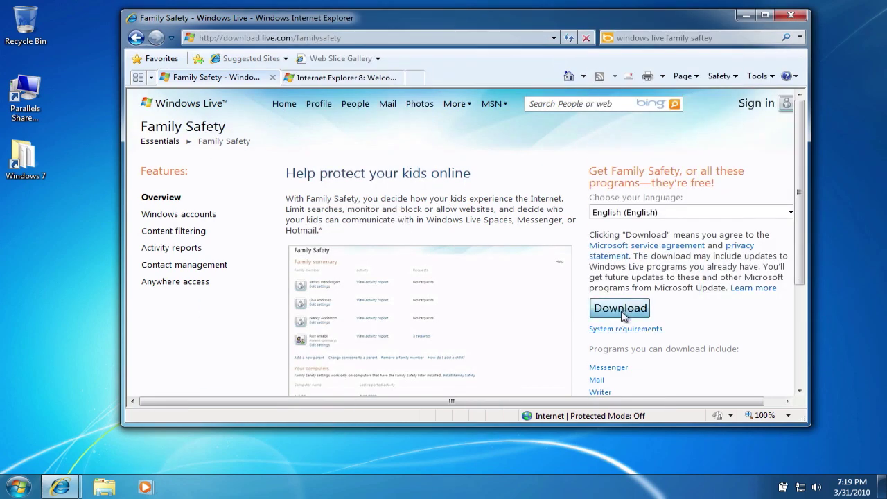
# Step: Download and run the Family Safety setup, then close Internet Explorer and all its tabs
pyautogui.click(624, 315)
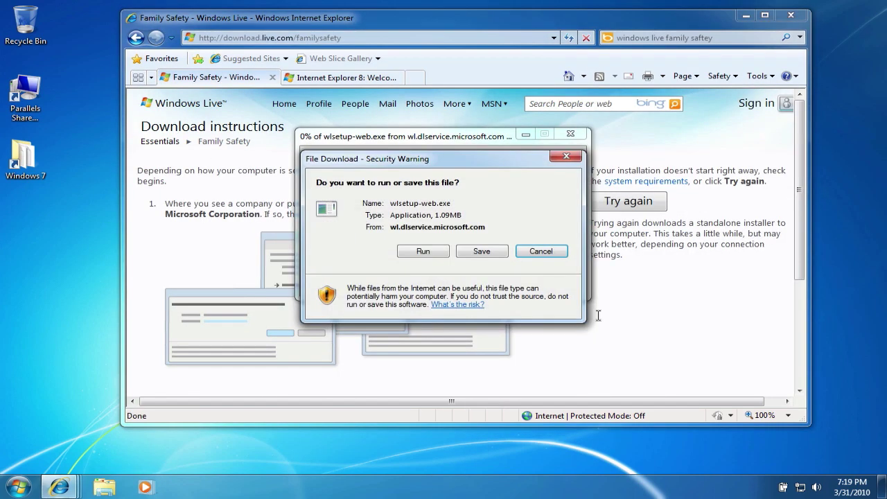
pyautogui.click(430, 255)
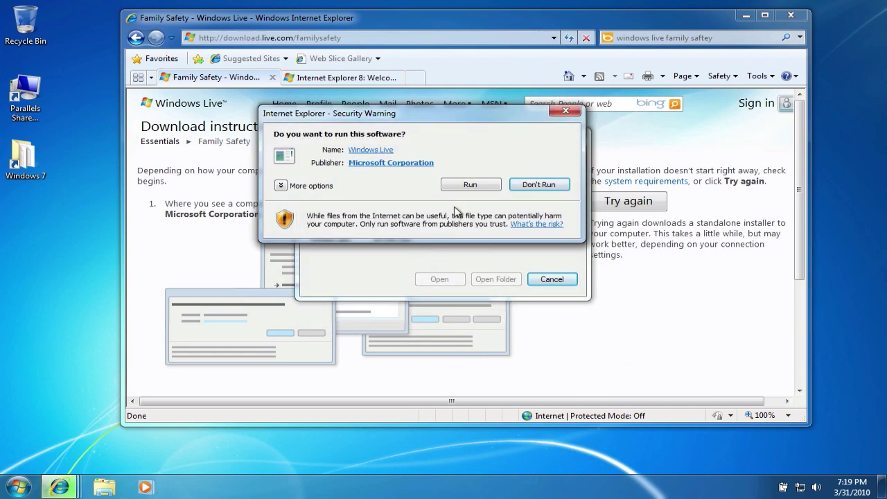
pyautogui.click(458, 186)
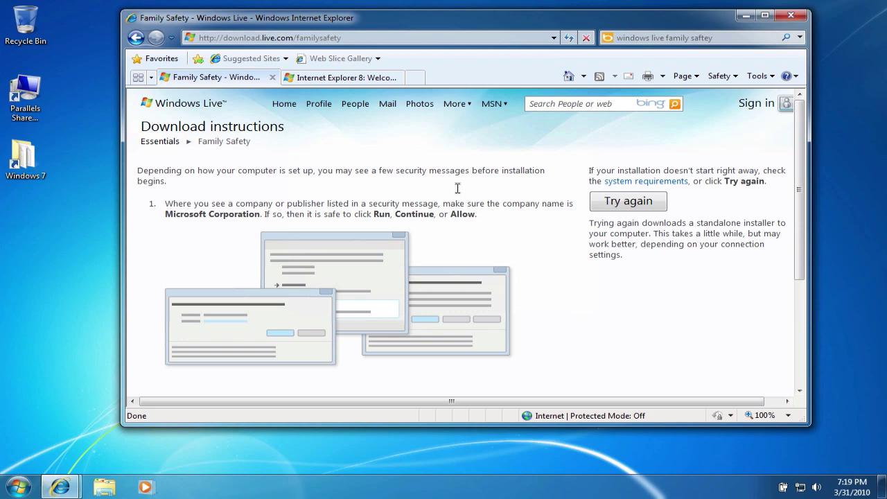
pyautogui.click(790, 14)
pyautogui.click(406, 231)
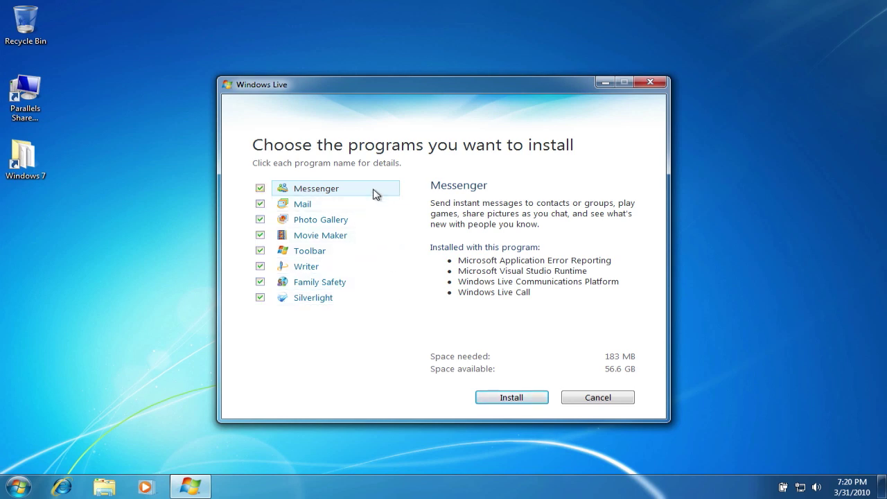
# Step: Deselect Messenger, Mail, Photo Gallery, Movie Maker, Toolbar, Writer and Silverlight, keep Family Safety, and install
pyautogui.click(260, 189)
pyautogui.click(260, 205)
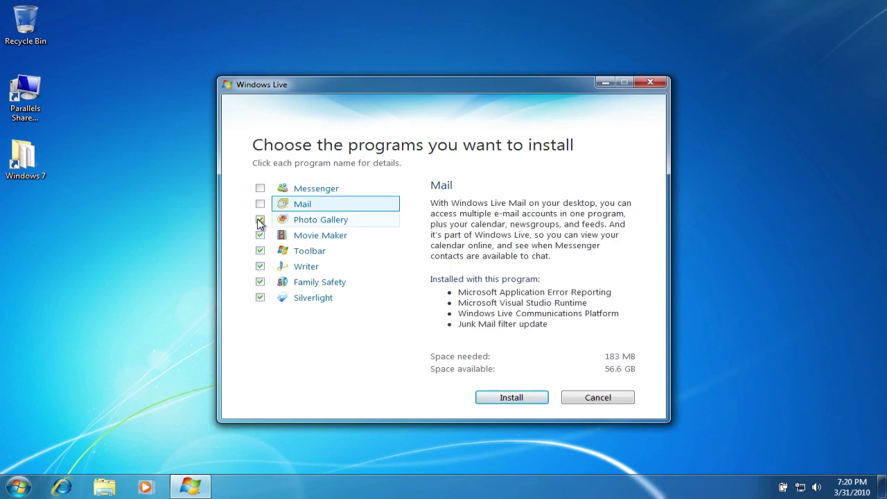
pyautogui.click(260, 220)
pyautogui.click(260, 235)
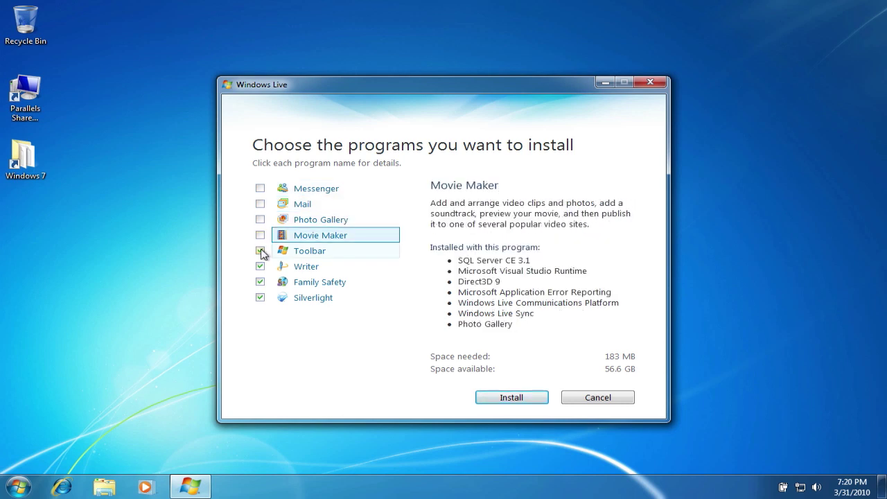
pyautogui.click(260, 251)
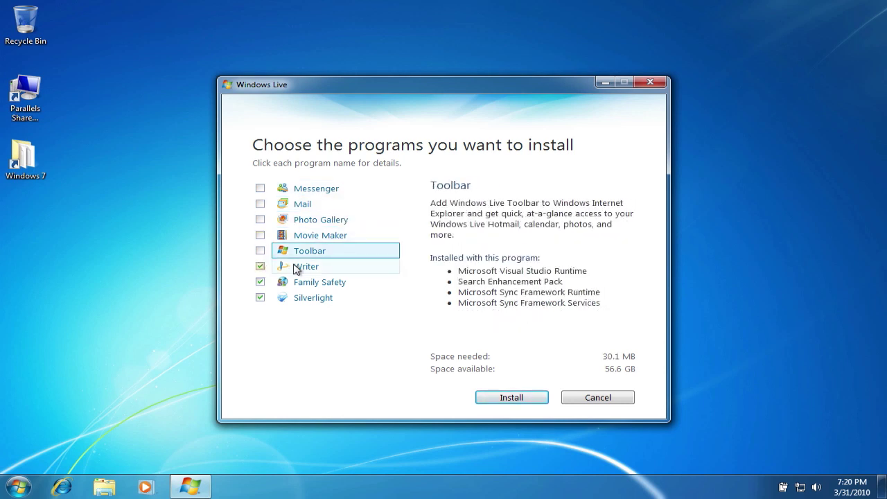
pyautogui.click(297, 267)
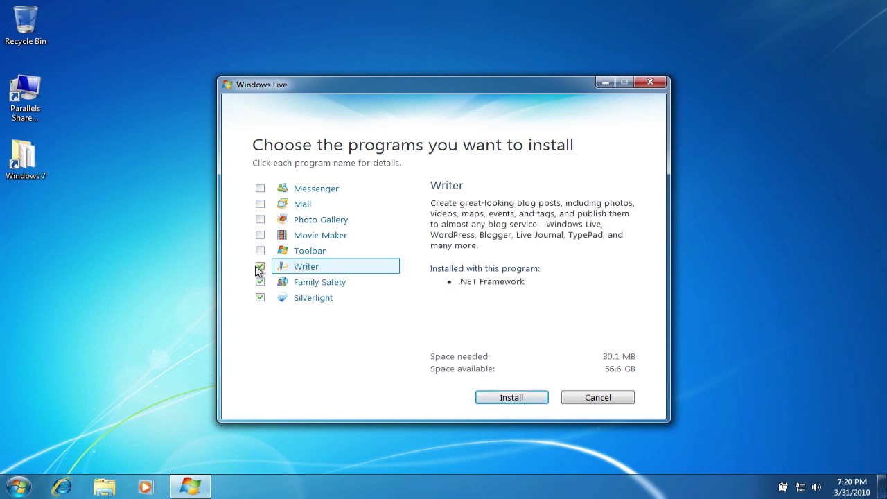
pyautogui.click(260, 267)
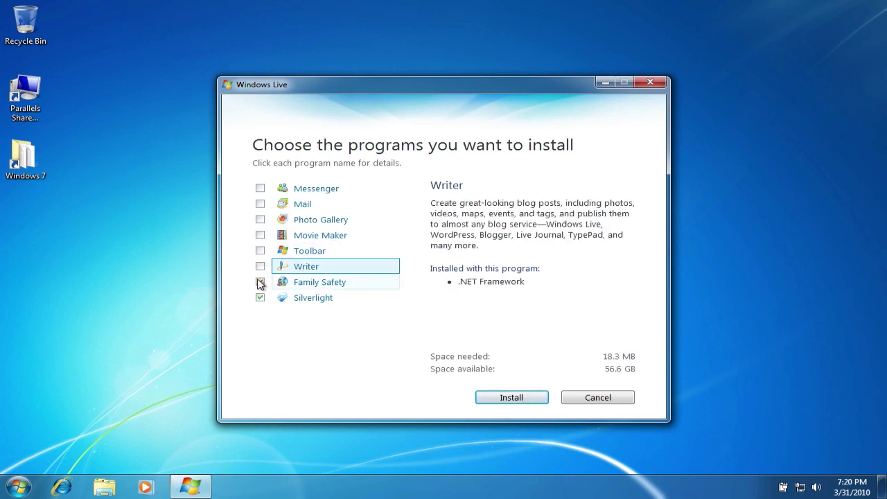
pyautogui.click(260, 283)
pyautogui.click(260, 297)
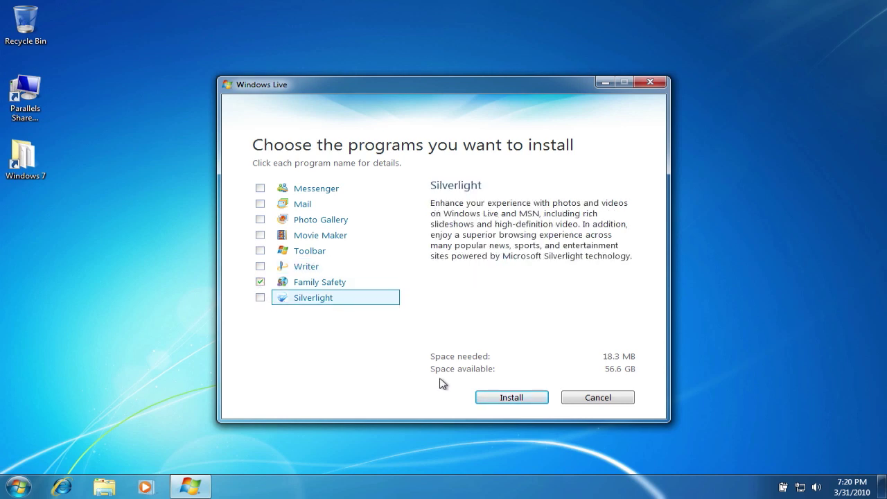
pyautogui.click(497, 399)
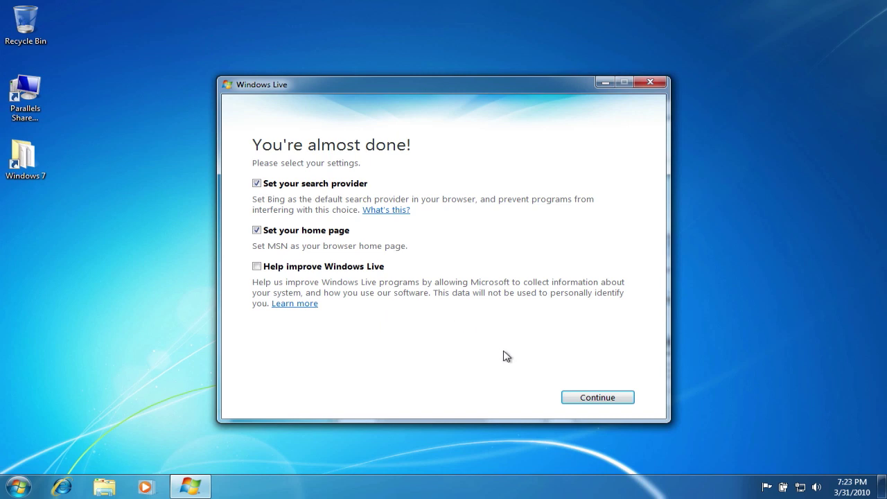
# Step: Accept the final installer settings, leaving Bing search and MSN home page enabled
pyautogui.click(586, 400)
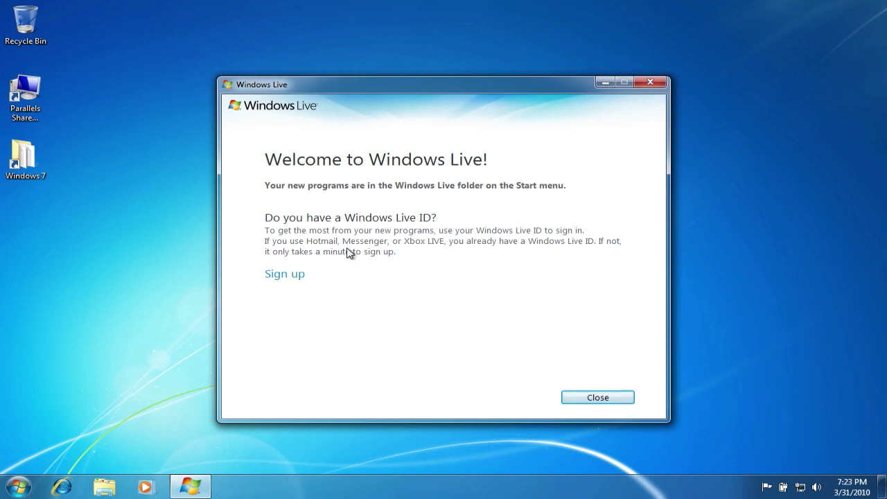
# Step: Start a new Windows Live ID on live.com, enter the ID name and check its availability
pyautogui.click(288, 276)
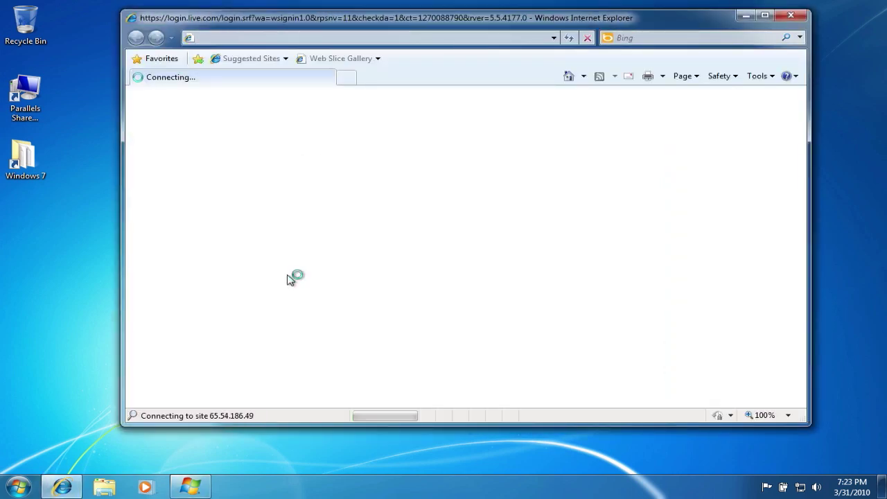
pyautogui.click(533, 207)
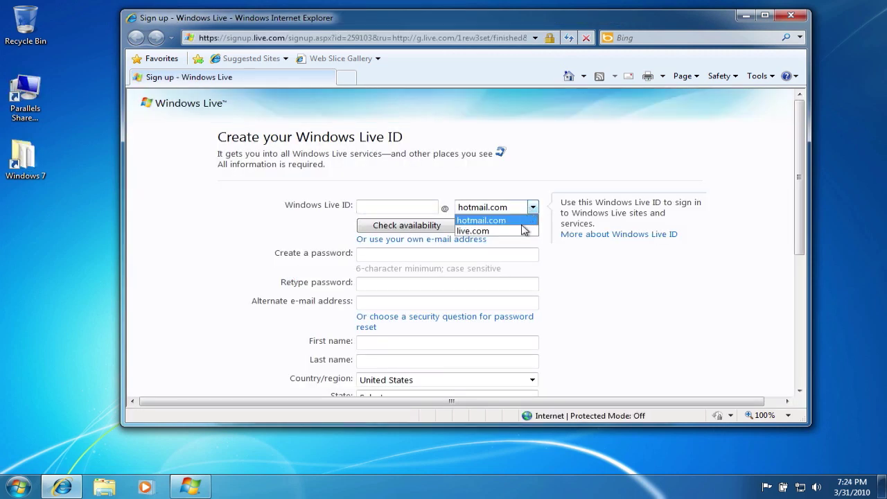
pyautogui.click(525, 230)
pyautogui.click(426, 205)
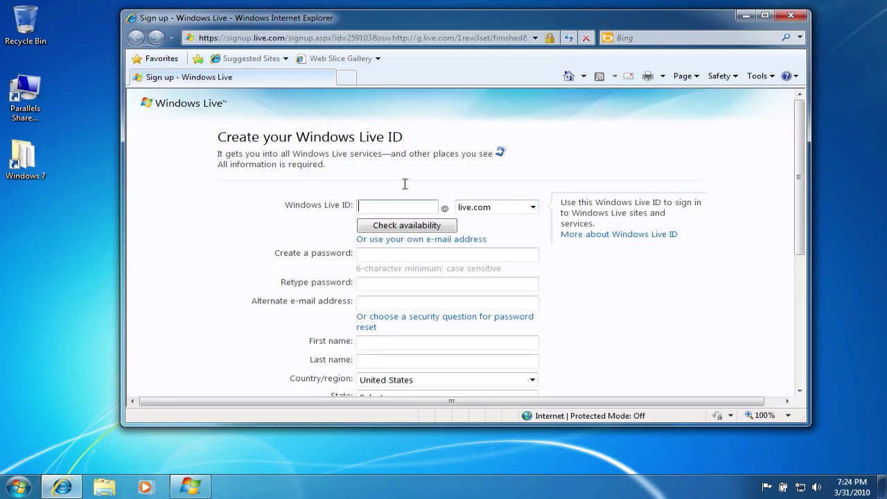
pyautogui.click(395, 226)
# Step: Fill in the password twice, the alternate e-mail address and the account holder's name
pyautogui.click(388, 271)
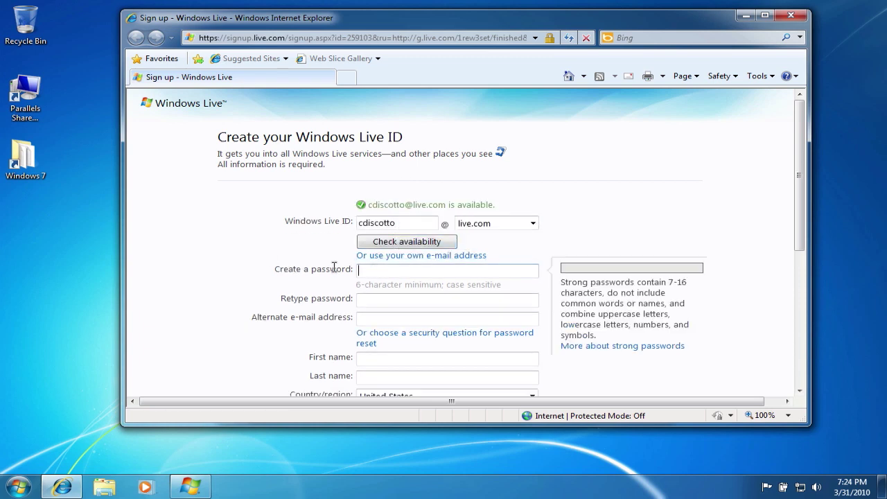
pyautogui.write('********')
pyautogui.press('Tab')
pyautogui.write('*')
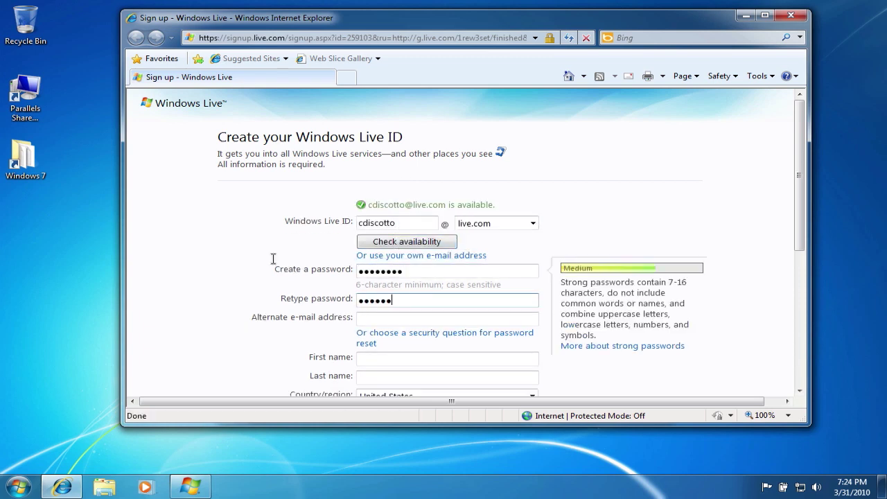
pyautogui.click(388, 318)
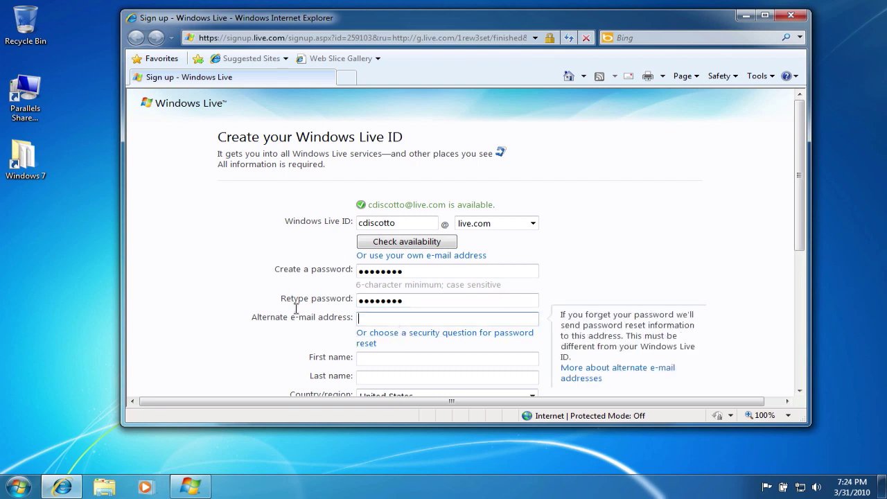
pyautogui.press('Tab')
pyautogui.press('Tab')
pyautogui.press('Tab')
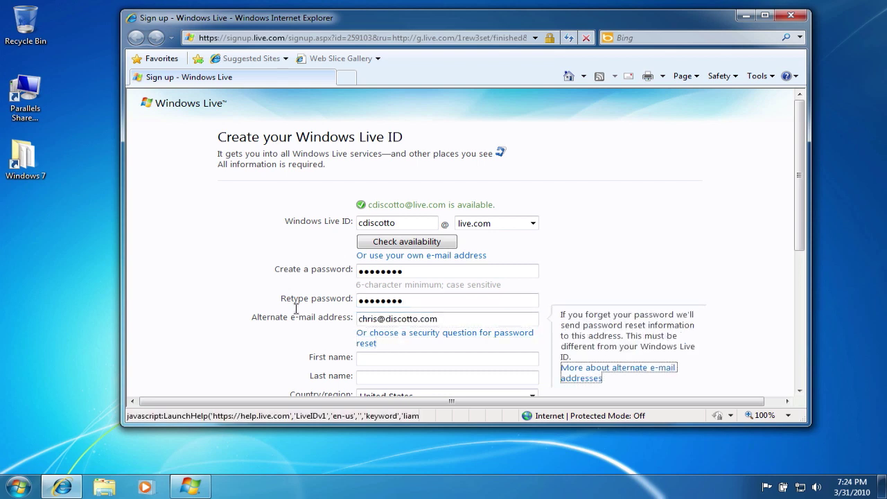
pyautogui.press('Tab')
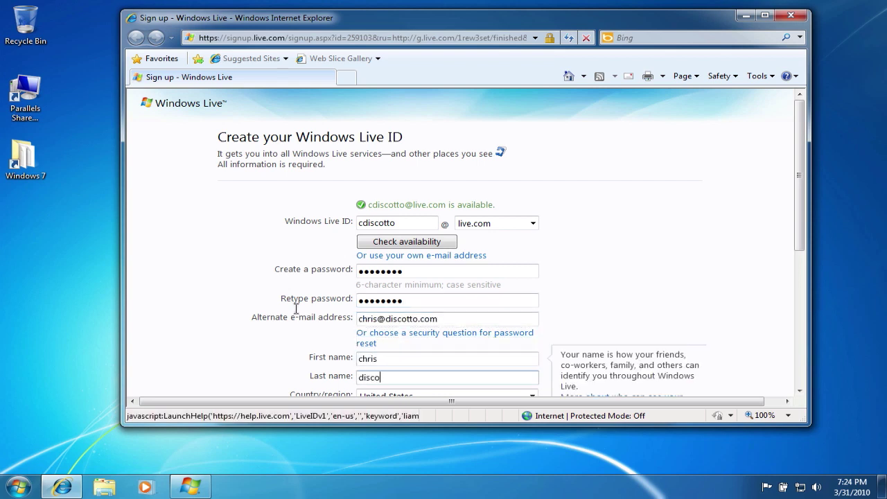
pyautogui.press('Tab')
pyautogui.press('Tab')
pyautogui.press('Tab')
# Step: Complete the location, ZIP code, gender, birth year and verification characters, then accept the terms
pyautogui.moveTo(360, 366); pyautogui.dragTo(375, 365)
pyautogui.scroll(-3, 281, 359)
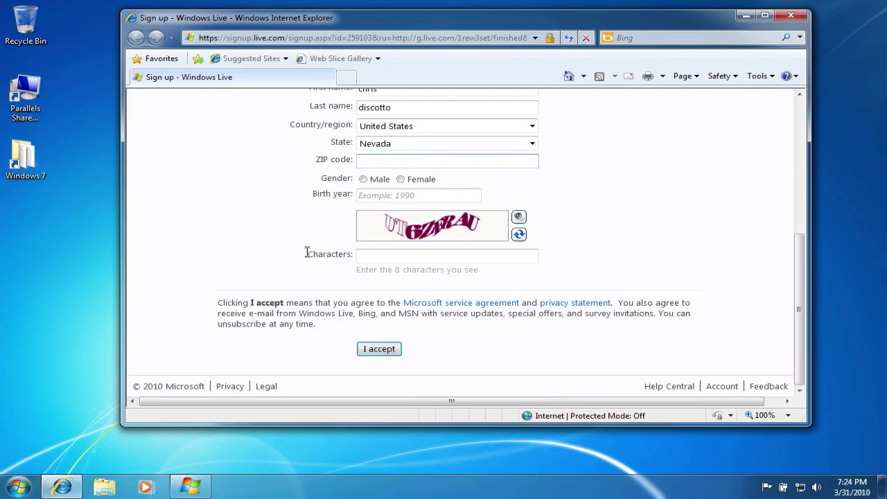
pyautogui.write('89148')
pyautogui.press('Tab')
pyautogui.click(364, 179)
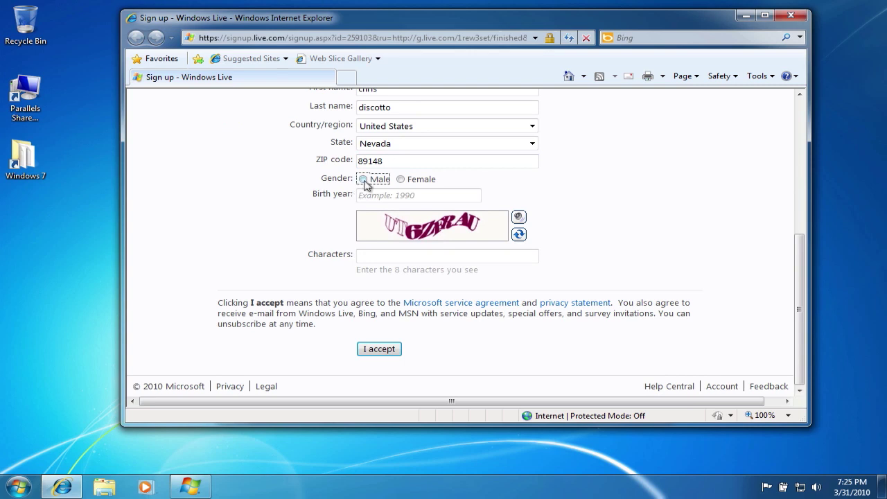
pyautogui.click(368, 195)
pyautogui.write('1975')
pyautogui.click(379, 254)
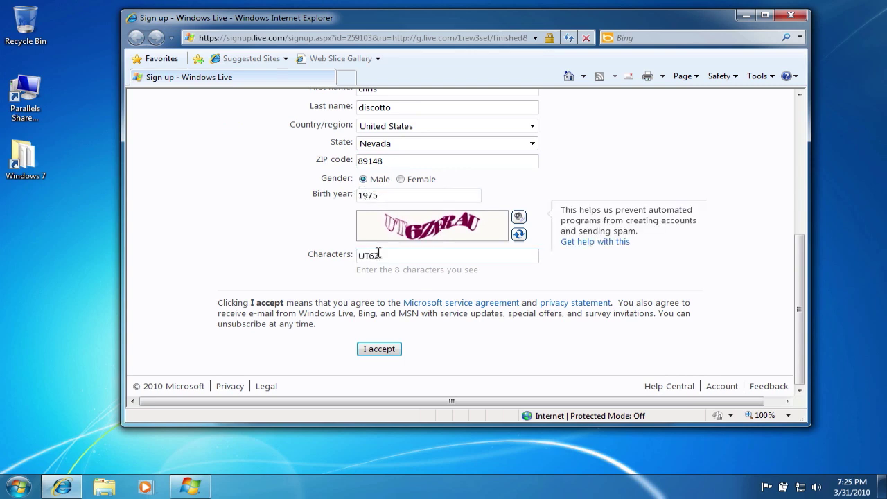
pyautogui.click(389, 349)
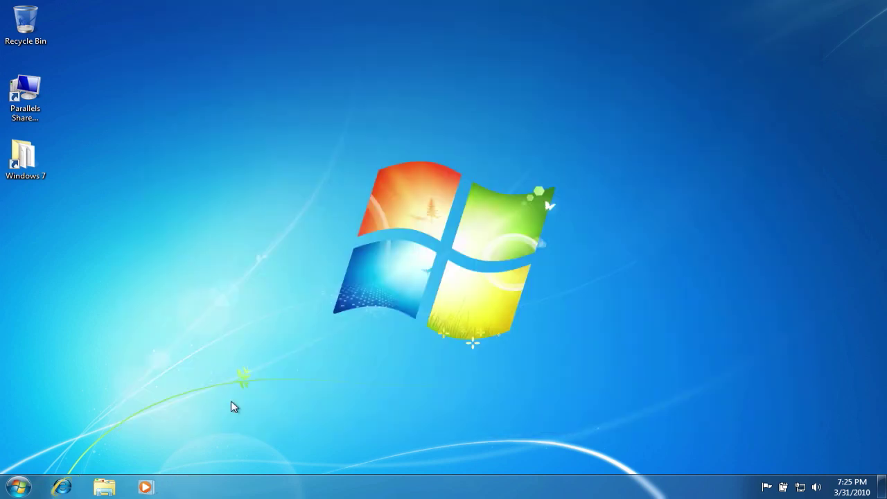
# Step: Launch Family Safety from Start, sign in with the parent's Live ID, and save monitoring for Child Account
pyautogui.click(17, 486)
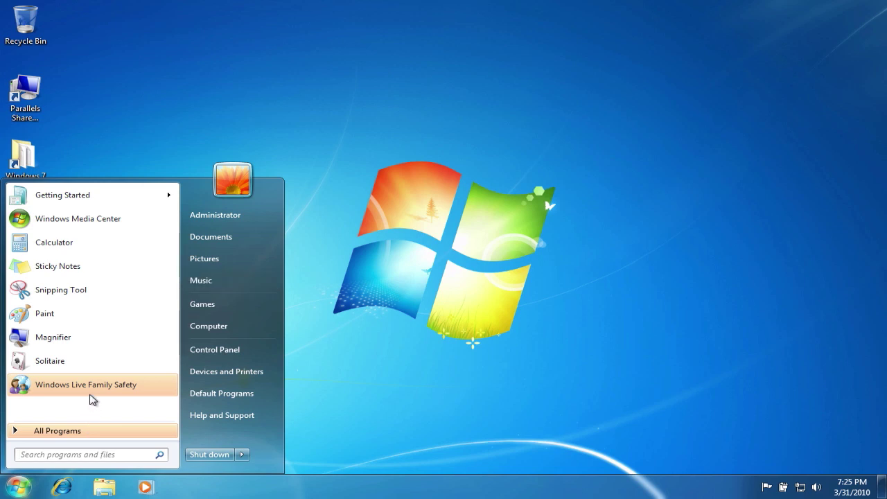
pyautogui.click(88, 394)
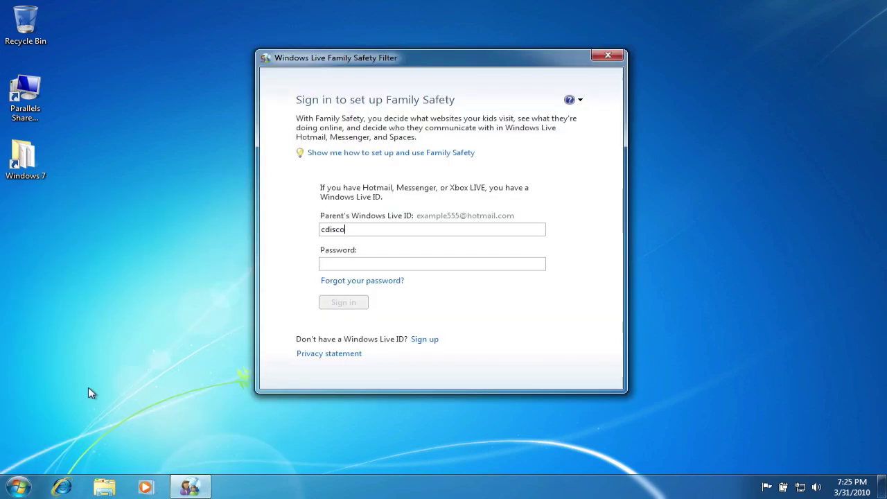
pyautogui.press('Tab')
pyautogui.write('********')
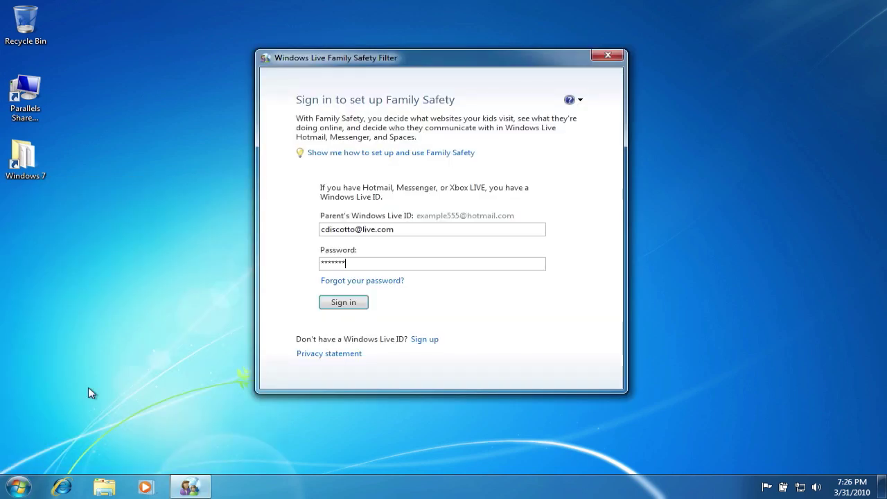
pyautogui.click(344, 302)
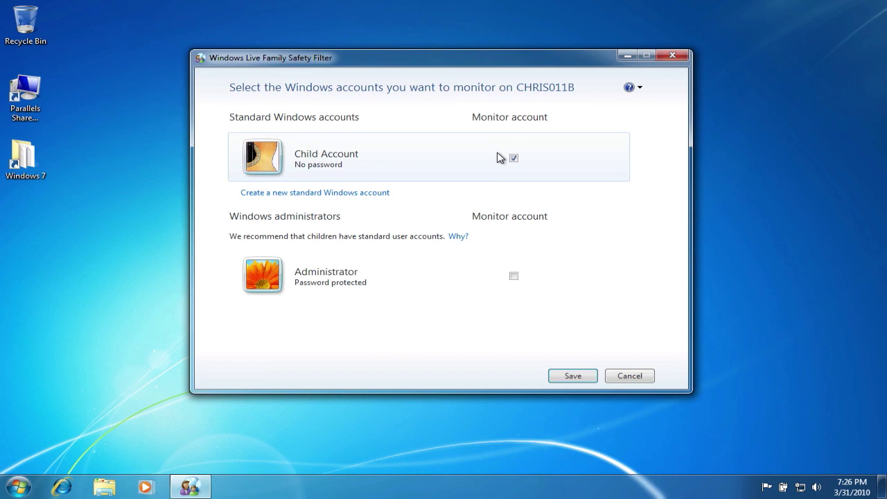
pyautogui.click(567, 379)
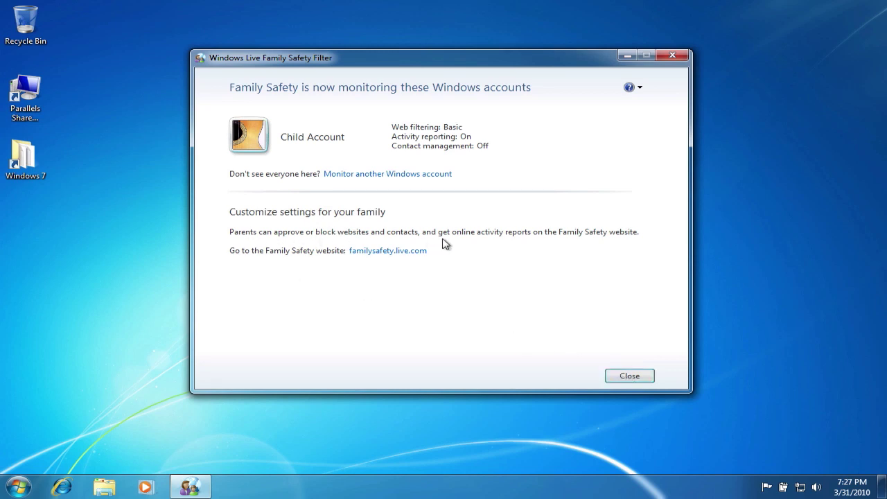
# Step: Go to familysafety.live.com and open Child Account's settings from the Family summary
pyautogui.click(368, 251)
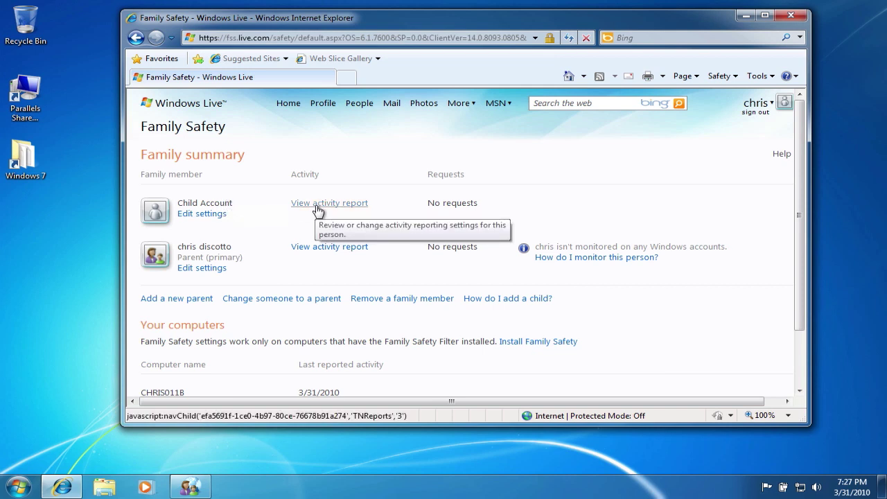
pyautogui.click(213, 214)
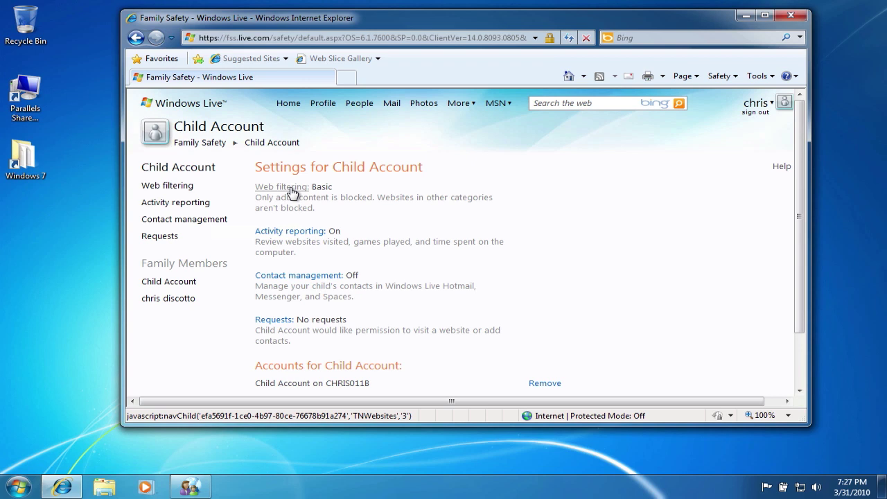
pyautogui.click(292, 188)
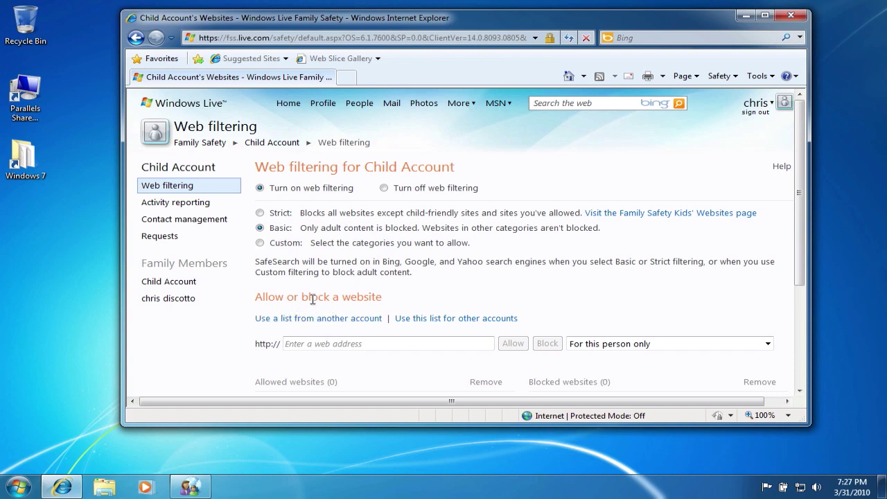
pyautogui.click(321, 344)
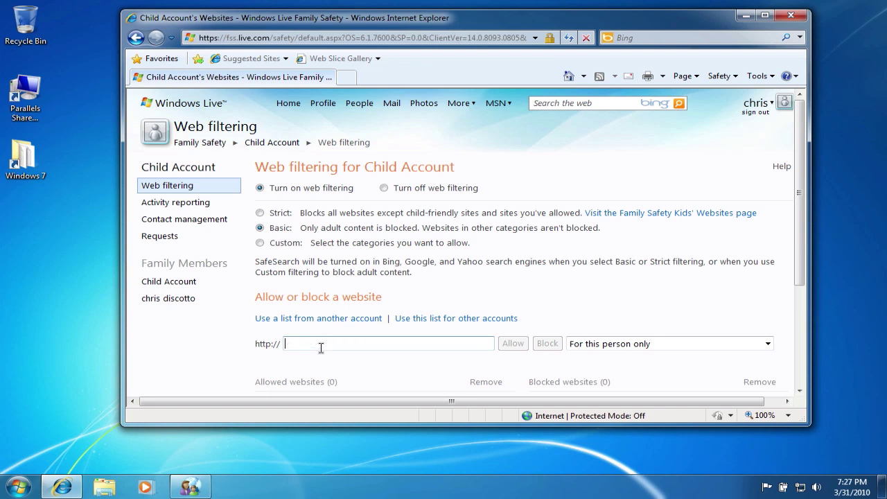
pyautogui.write('www.b')
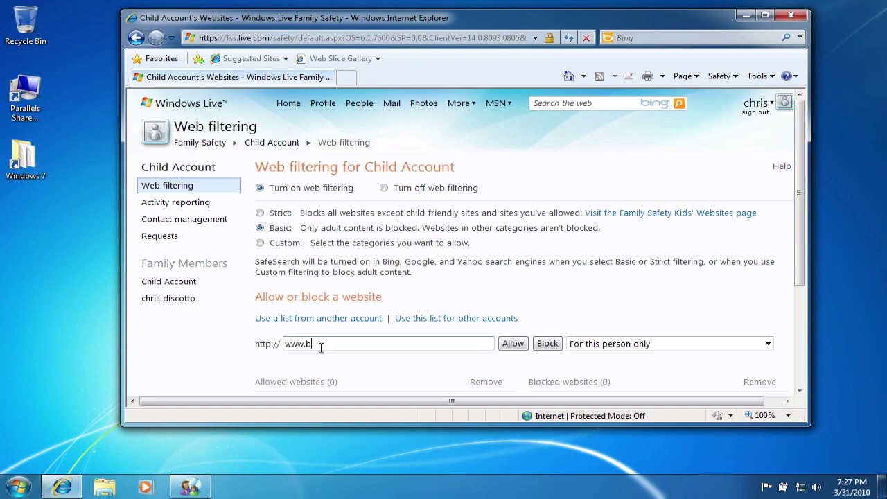
pyautogui.write('estbuy.com')
pyautogui.click(548, 345)
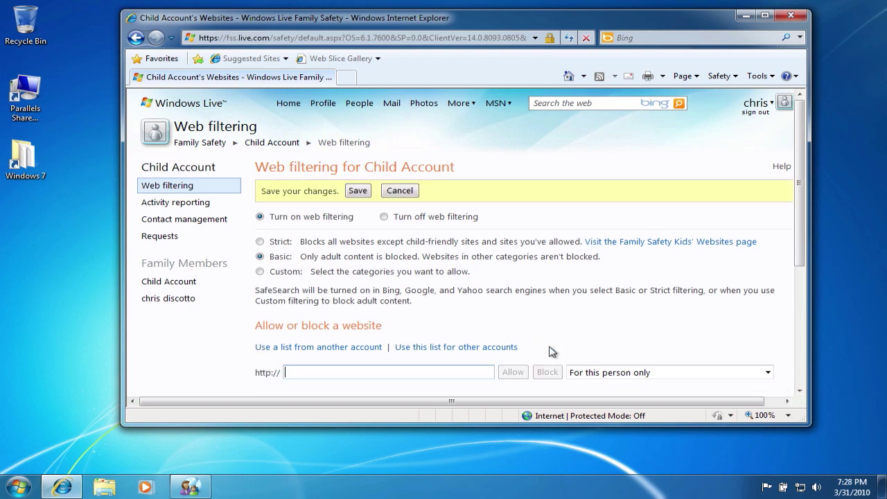
pyautogui.click(361, 191)
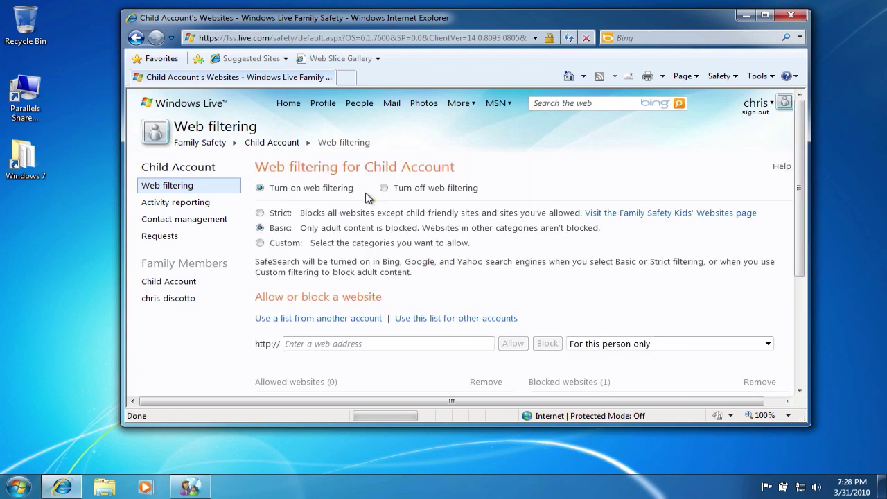
# Step: Review Child Account's activity reporting, contact management and requests, then close the website and Filter window
pyautogui.click(192, 204)
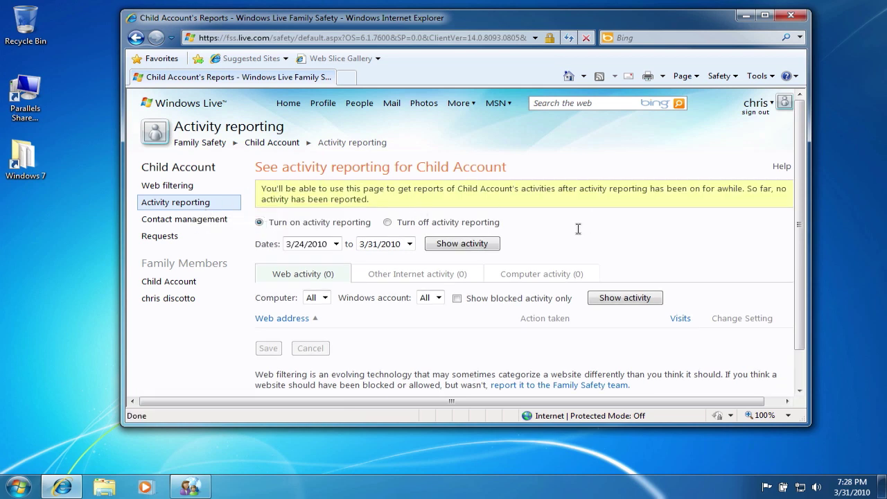
pyautogui.click(216, 227)
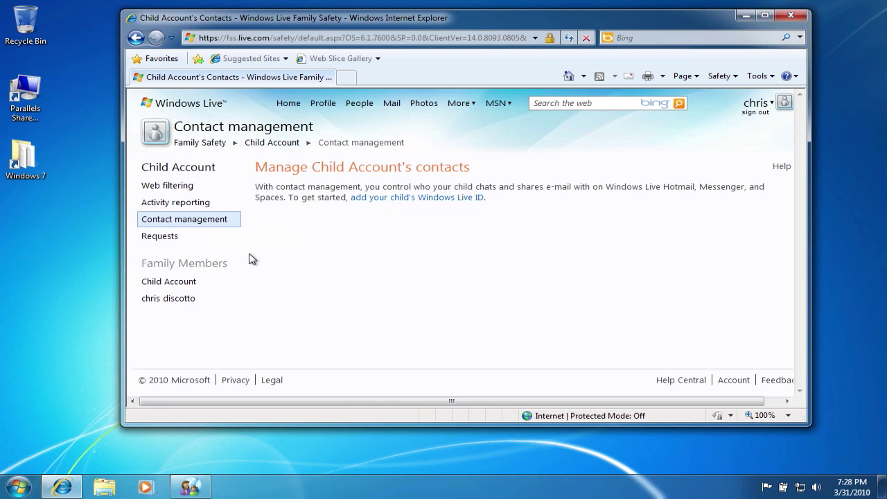
pyautogui.click(186, 240)
pyautogui.click(177, 239)
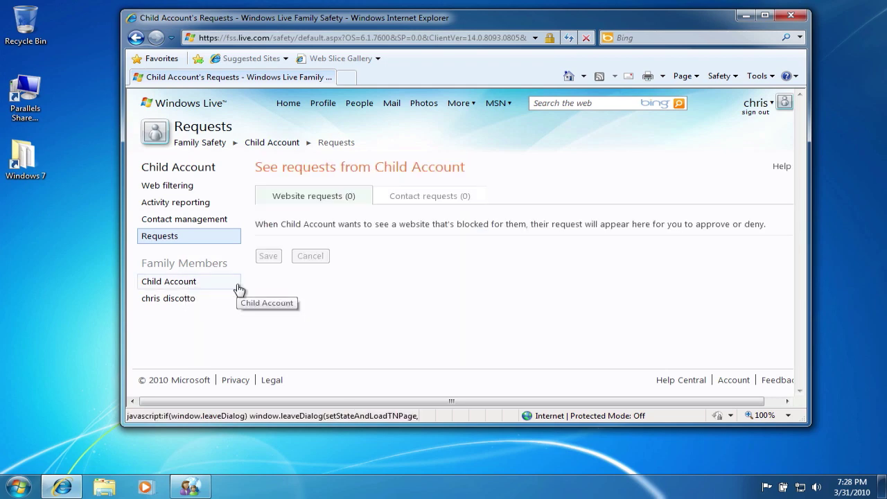
pyautogui.click(791, 15)
pyautogui.click(626, 373)
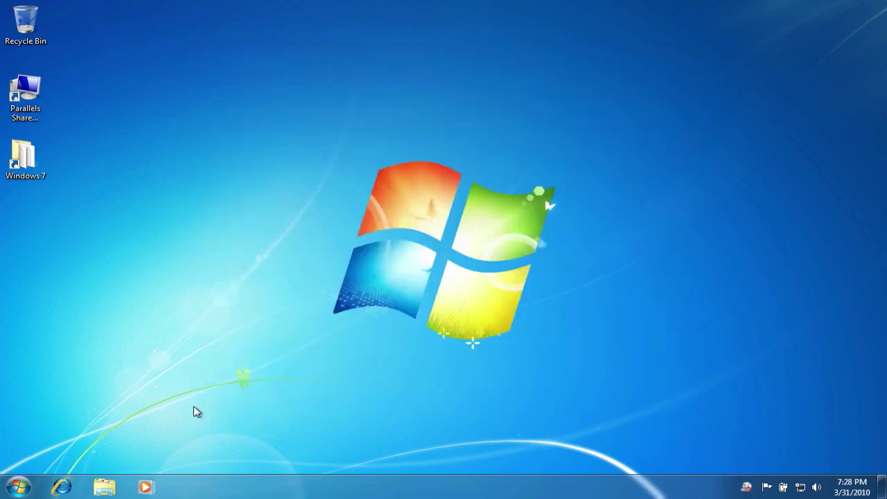
# Step: Switch the Windows user to Child Account
pyautogui.click(19, 485)
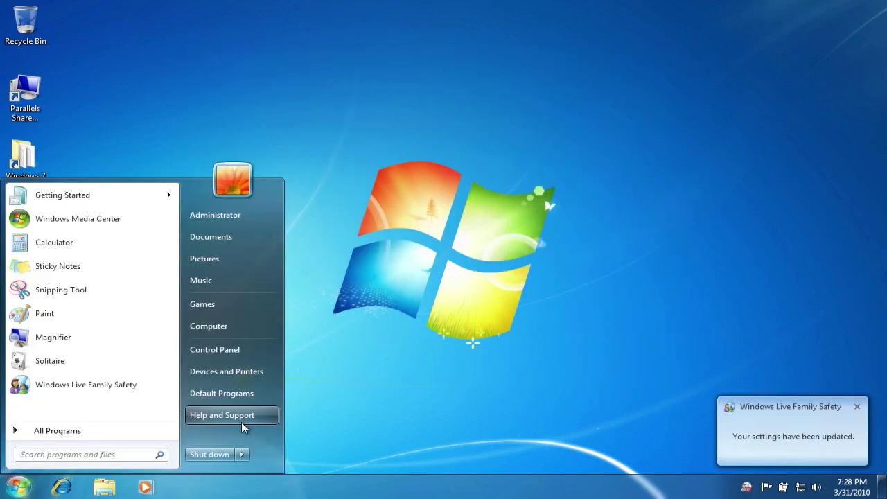
pyautogui.click(242, 454)
pyautogui.click(281, 382)
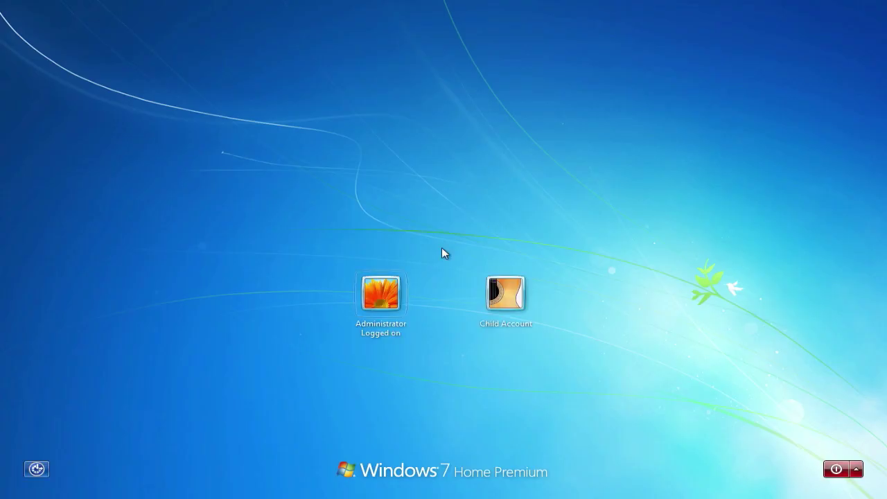
pyautogui.click(380, 294)
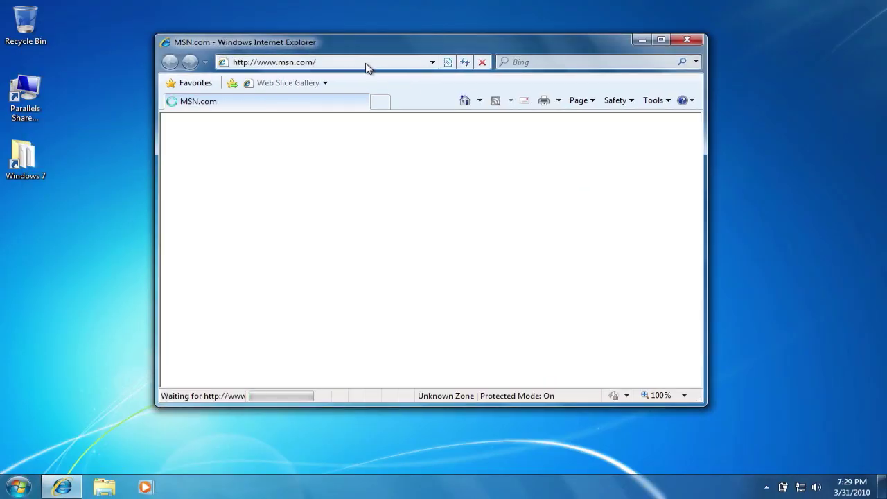
pyautogui.click(356, 62)
pyautogui.write('www.bestbuy.com')
pyautogui.press('Return')
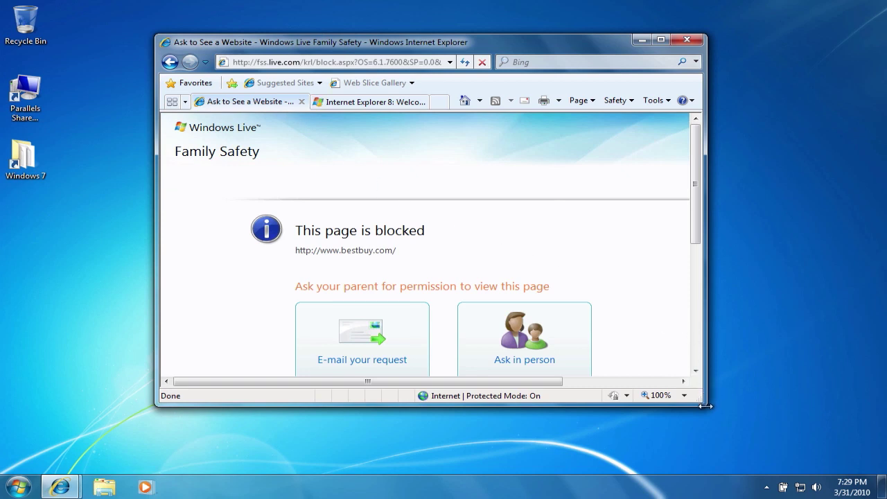
pyautogui.moveTo(702, 404); pyautogui.dragTo(746, 436)
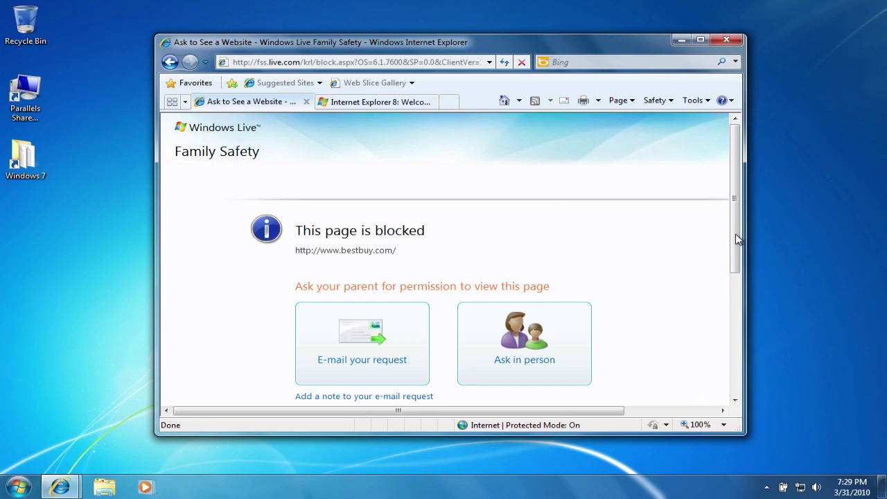
pyautogui.moveTo(737, 239); pyautogui.dragTo(736, 258)
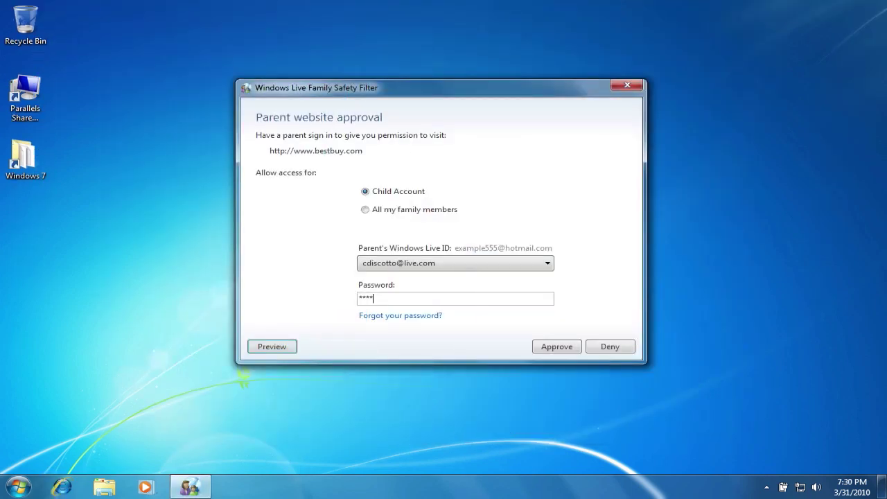
pyautogui.write('****')
pyautogui.click(546, 346)
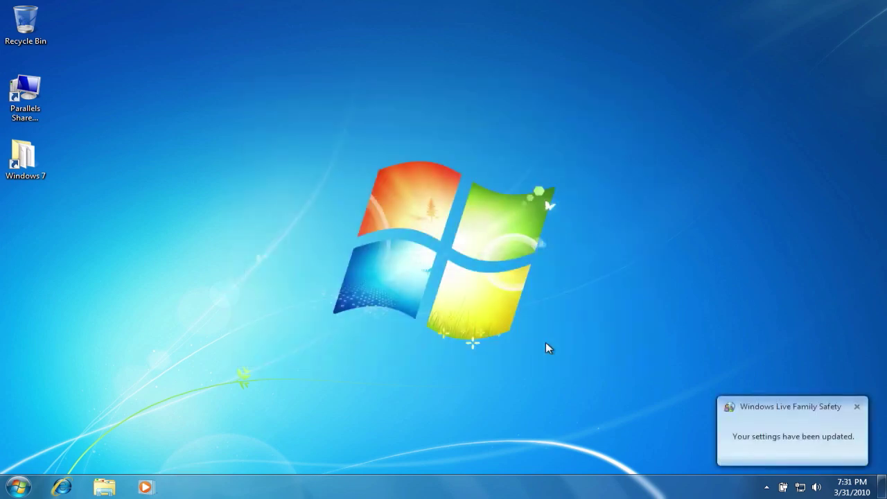
pyautogui.click(62, 486)
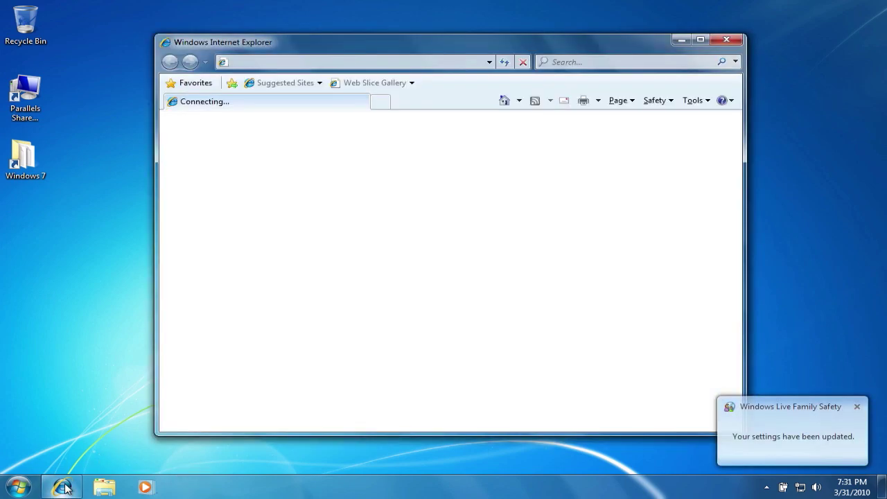
pyautogui.click(270, 63)
pyautogui.write('best')
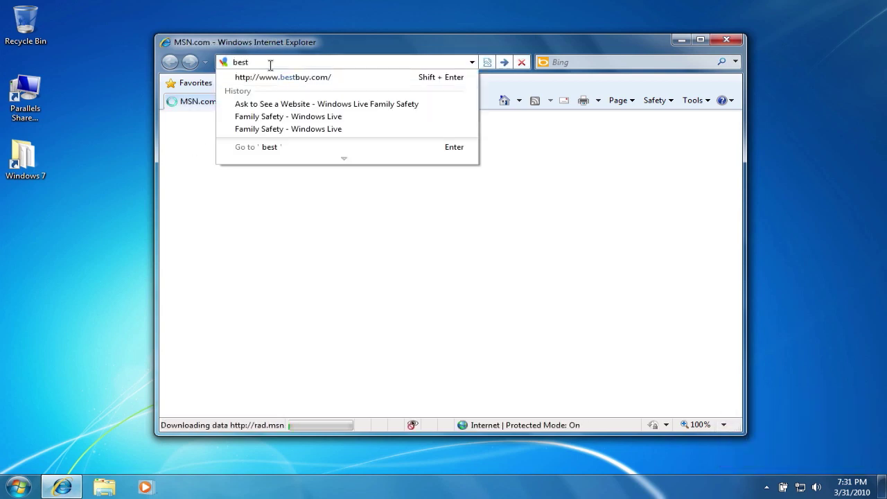
pyautogui.press('Down')
pyautogui.press('Return')
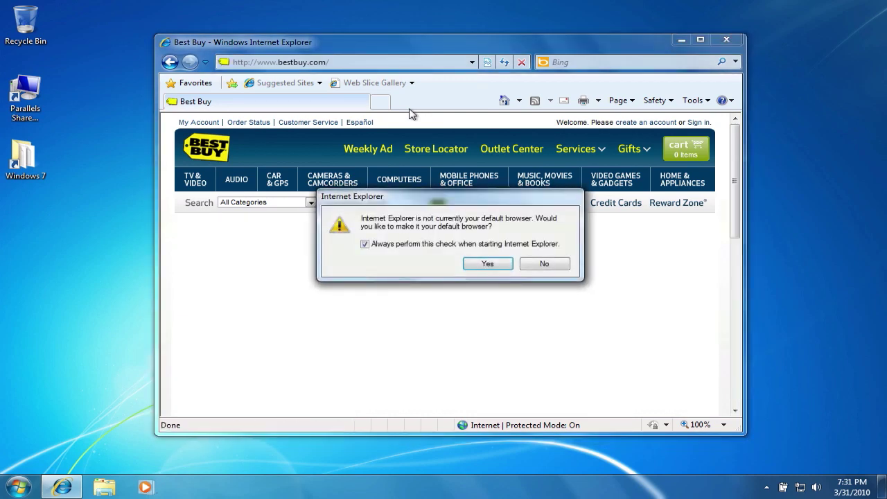
pyautogui.click(488, 264)
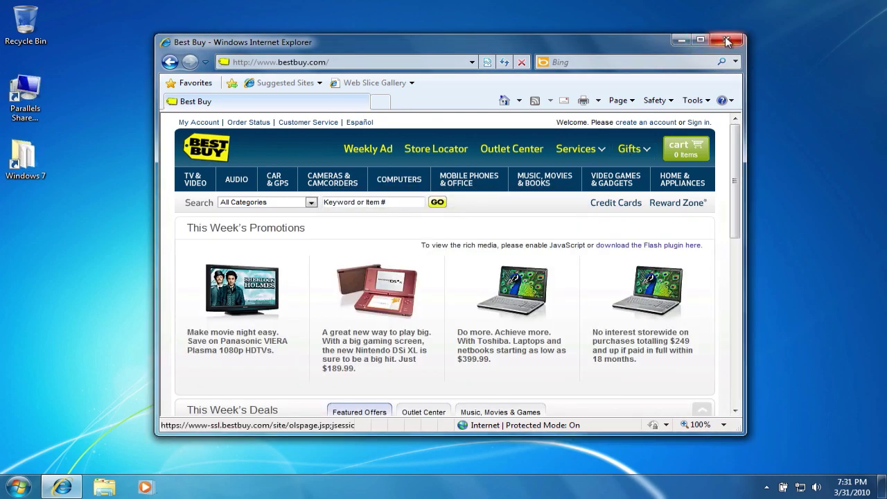